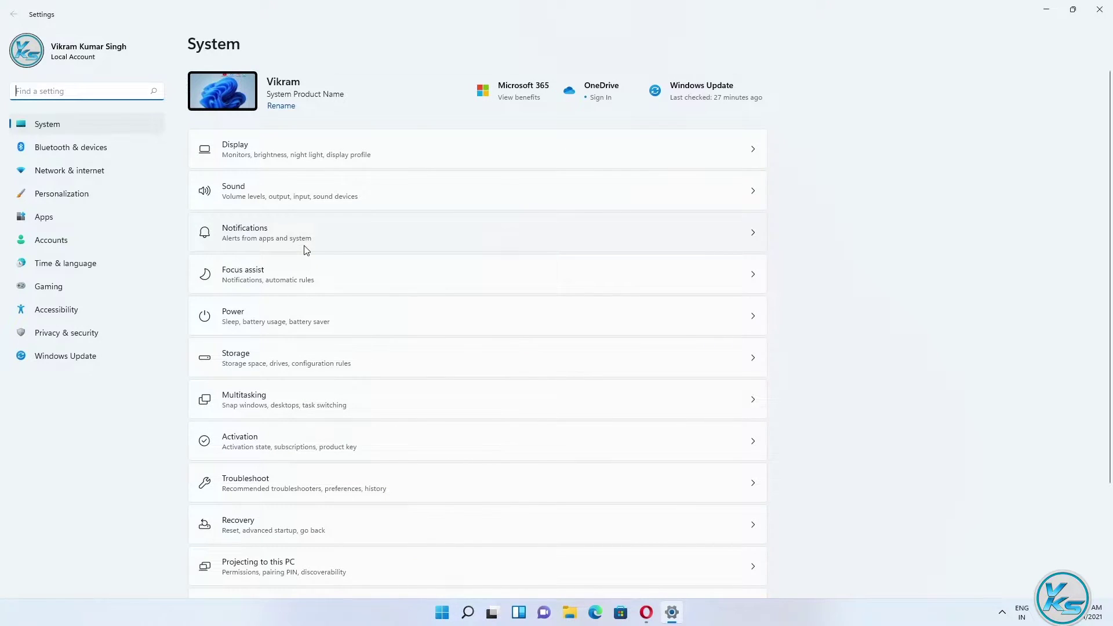
Step: Run the Bluetooth troubleshooter from the other system troubleshooters through to completion, and close Settings
{"action": "scroll", "coordinate": [307, 250], "scroll_direction": "down", "scroll_amount": 3}
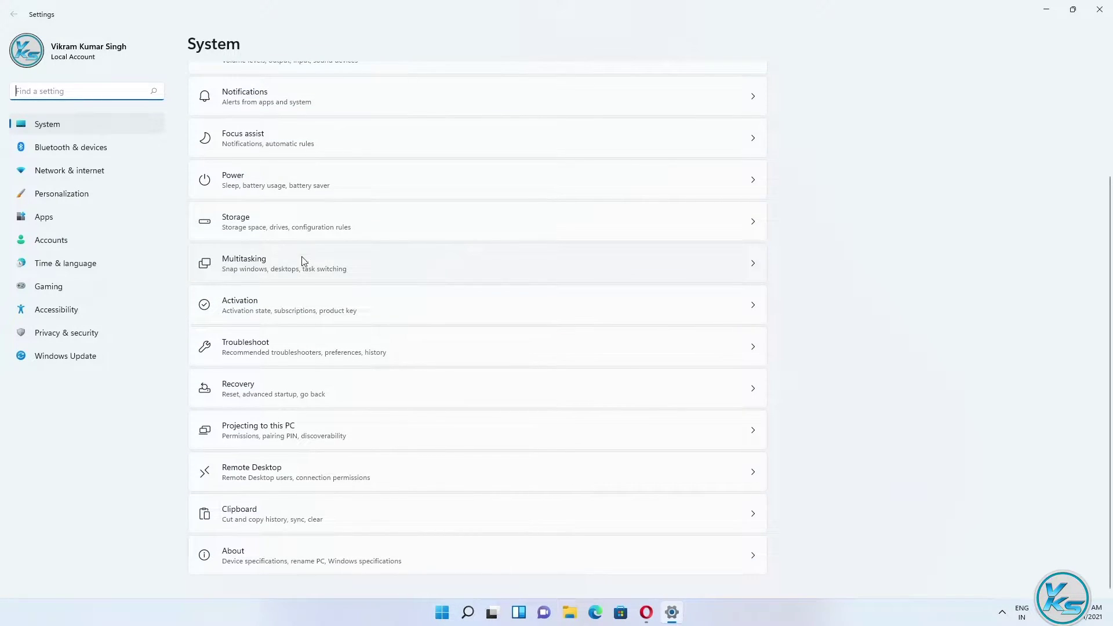
{"action": "left_click", "coordinate": [265, 352]}
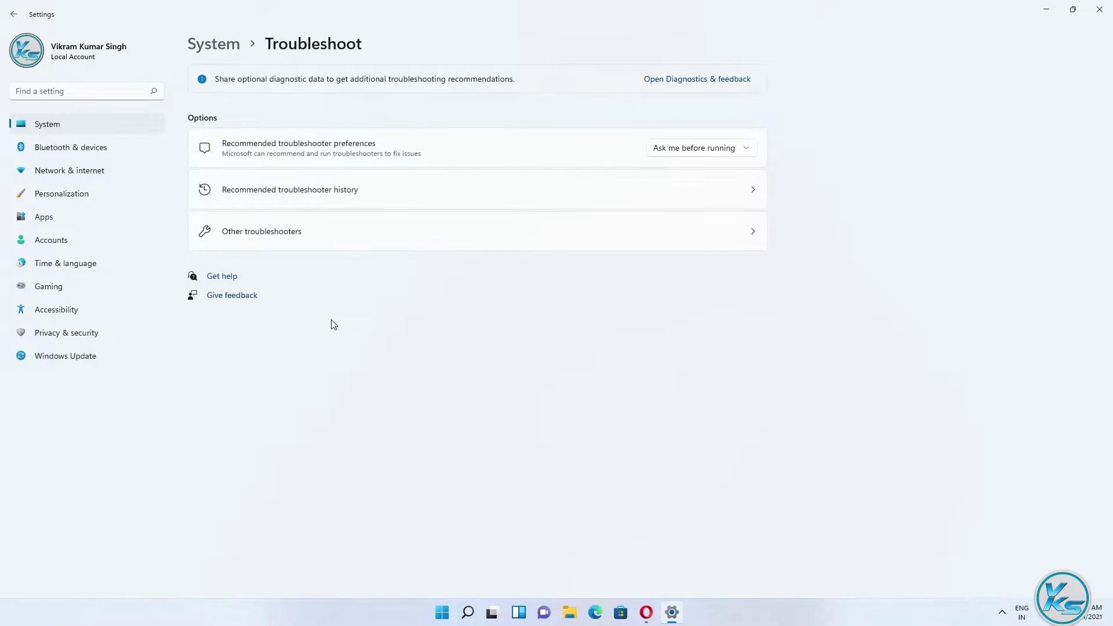
{"action": "left_click", "coordinate": [263, 237]}
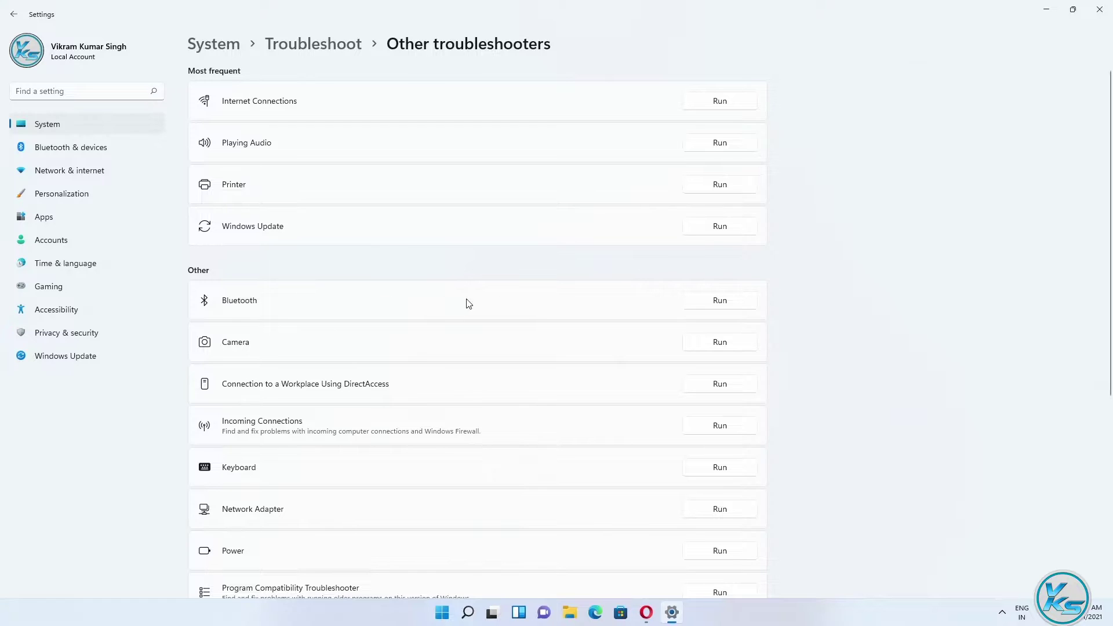
{"action": "left_click", "coordinate": [722, 303]}
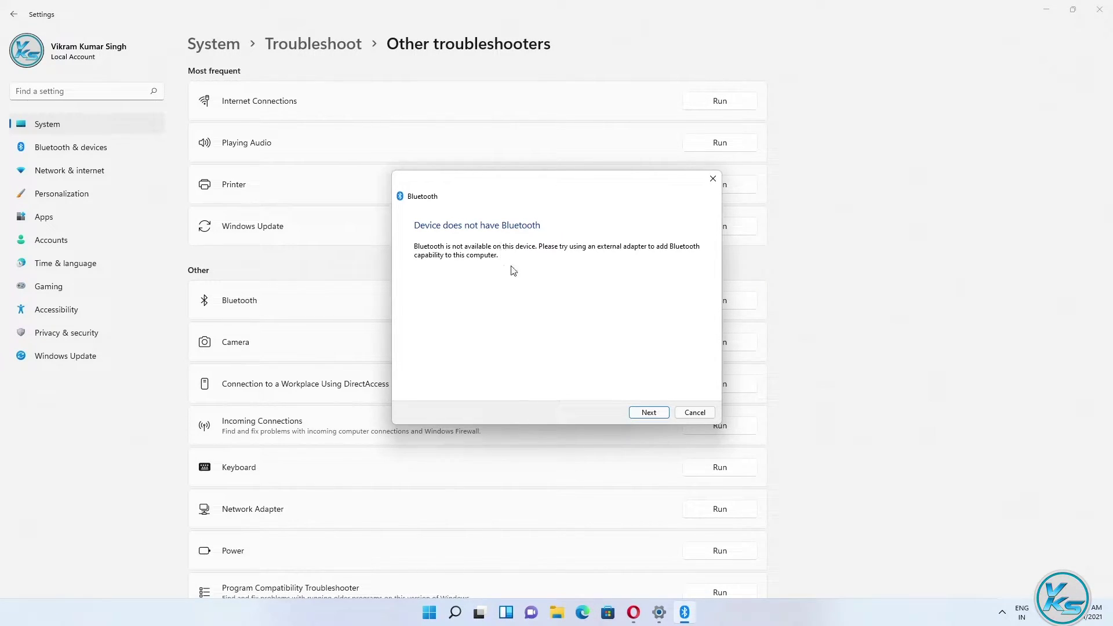
{"action": "left_click", "coordinate": [659, 414]}
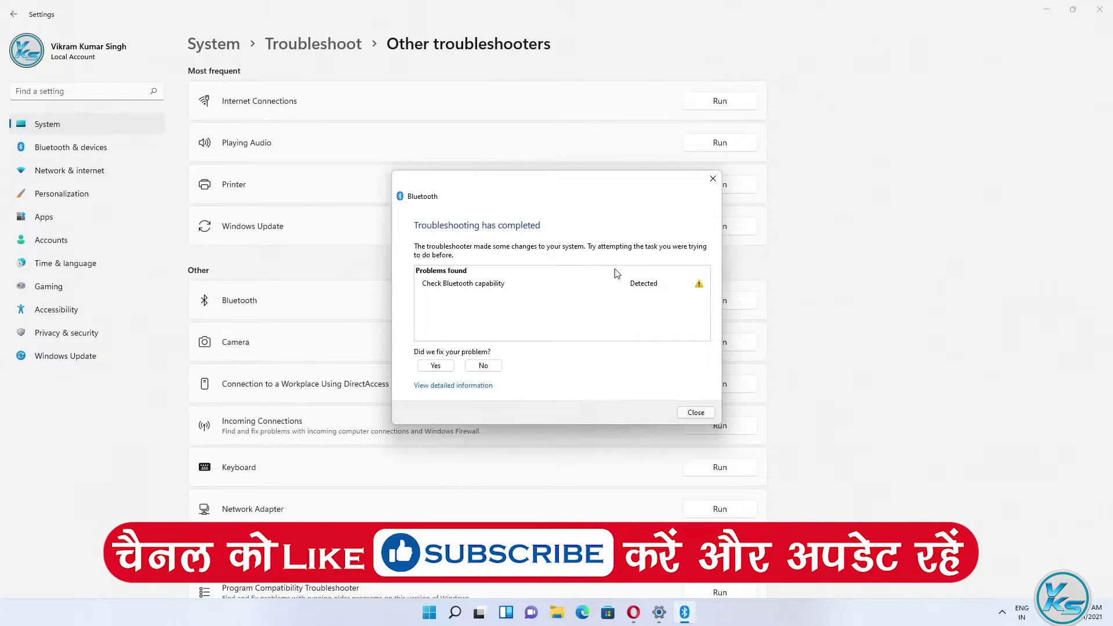
{"action": "left_click", "coordinate": [693, 413]}
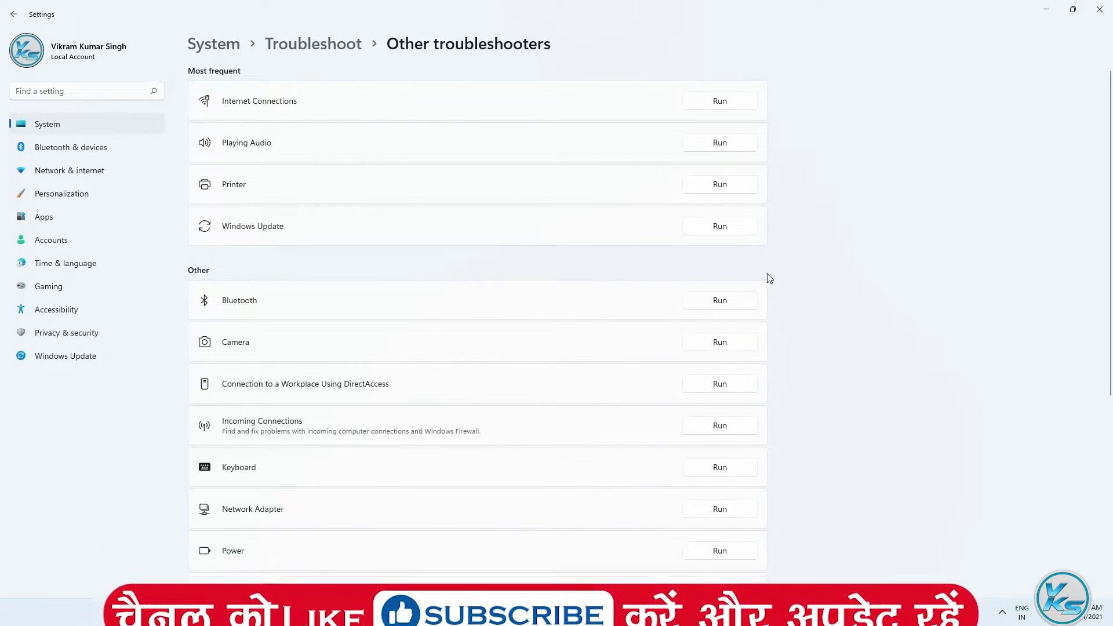
{"action": "left_click", "coordinate": [1100, 9]}
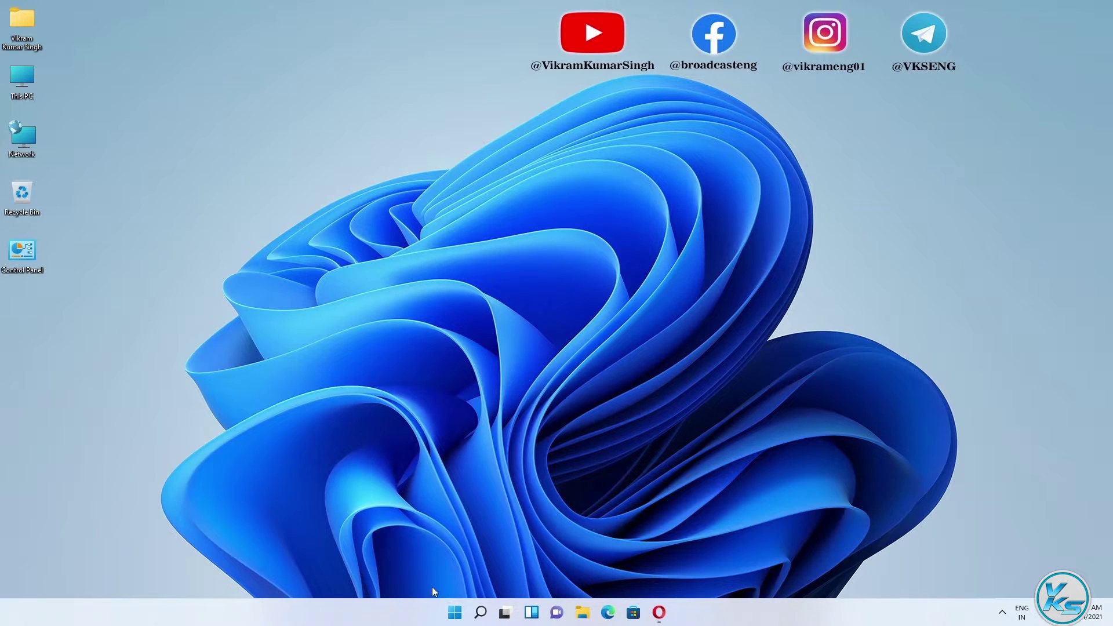
Step: In Device Manager, look at the driver actions available for the NVIDIA GeForce GTX 650 Ti display adapter, and close it
{"action": "right_click", "coordinate": [452, 613]}
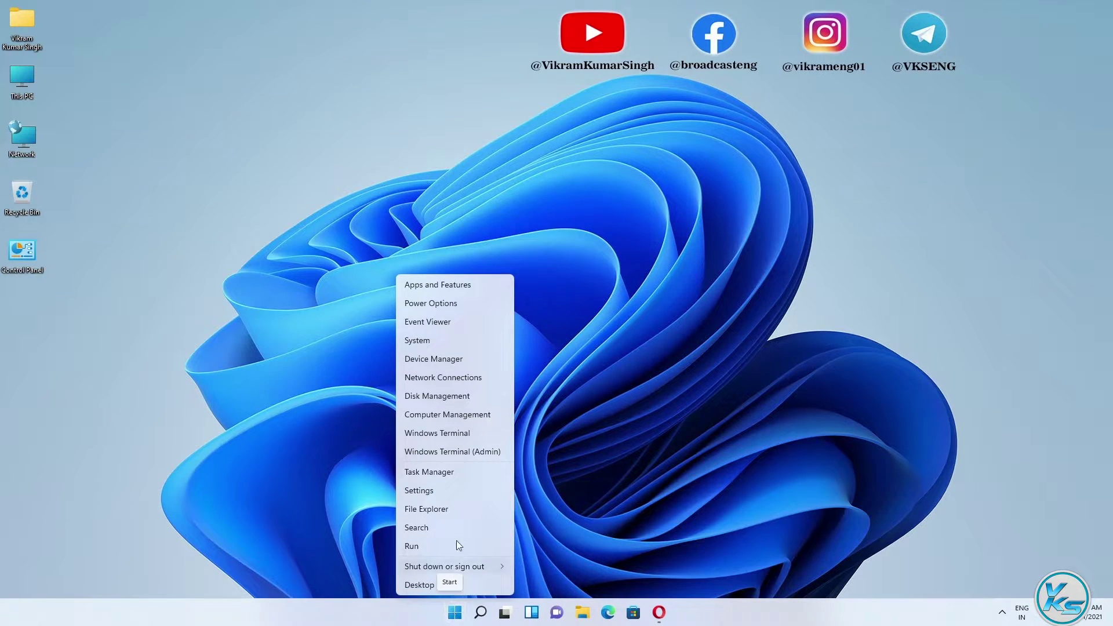
{"action": "left_click", "coordinate": [443, 363]}
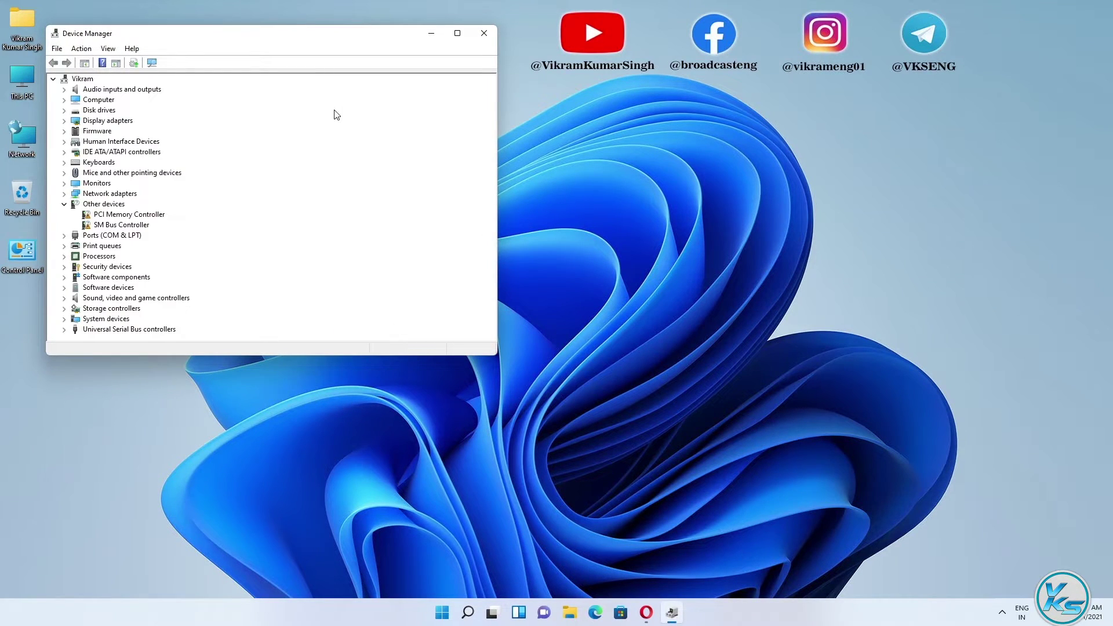
{"action": "left_click_drag", "start_coordinate": [356, 45], "coordinate": [530, 112]}
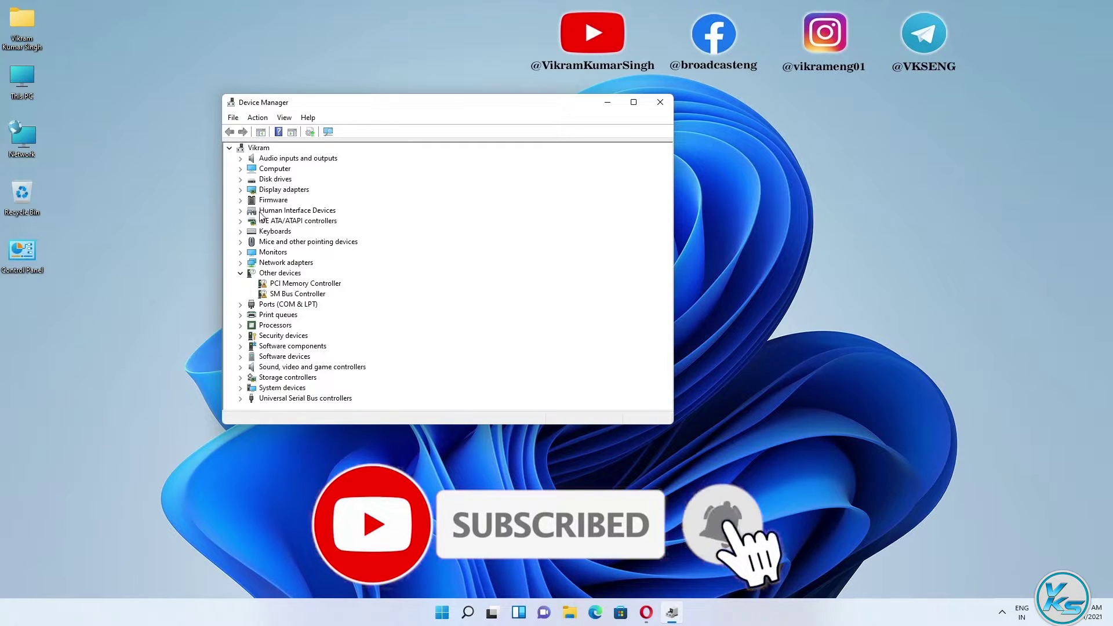
{"action": "left_click", "coordinate": [241, 189]}
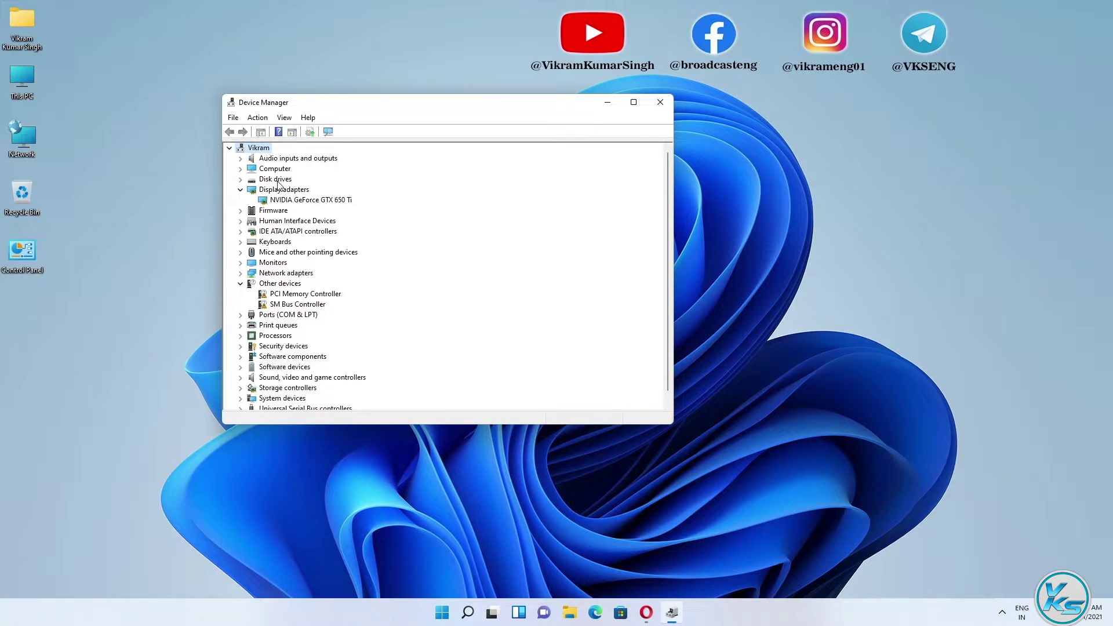
{"action": "left_click", "coordinate": [300, 202]}
{"action": "right_click", "coordinate": [300, 201]}
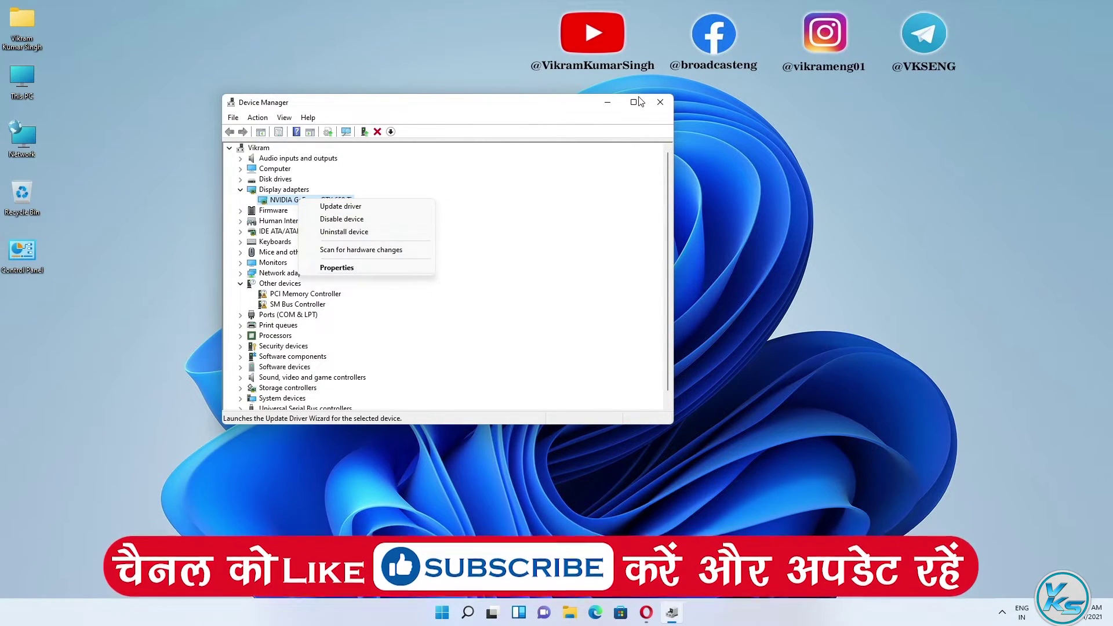
{"action": "left_click", "coordinate": [659, 102]}
{"action": "left_click", "coordinate": [659, 103]}
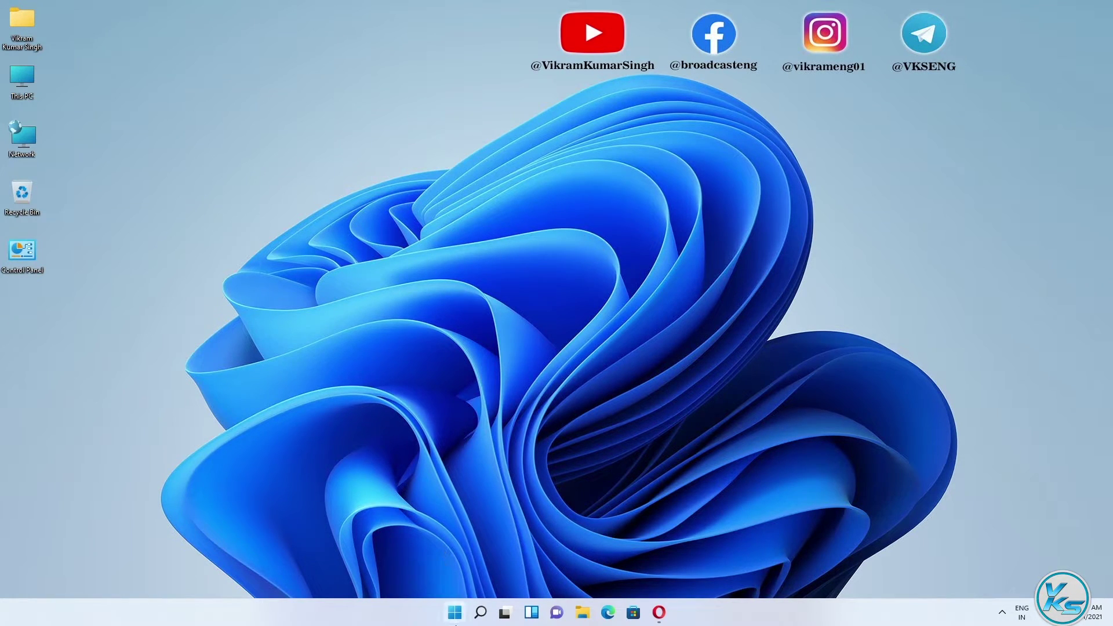
Step: Look at the device types offered for adding a device under Bluetooth & devices in Settings, and leave without adding one
{"action": "right_click", "coordinate": [456, 620]}
{"action": "left_click", "coordinate": [430, 492]}
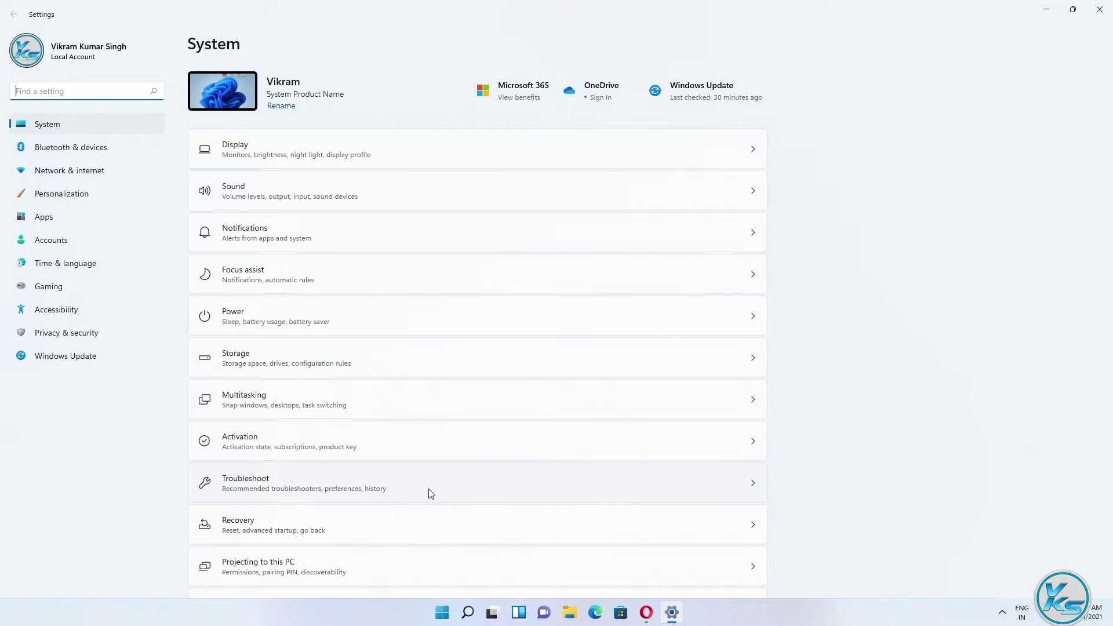
{"action": "left_click", "coordinate": [95, 148]}
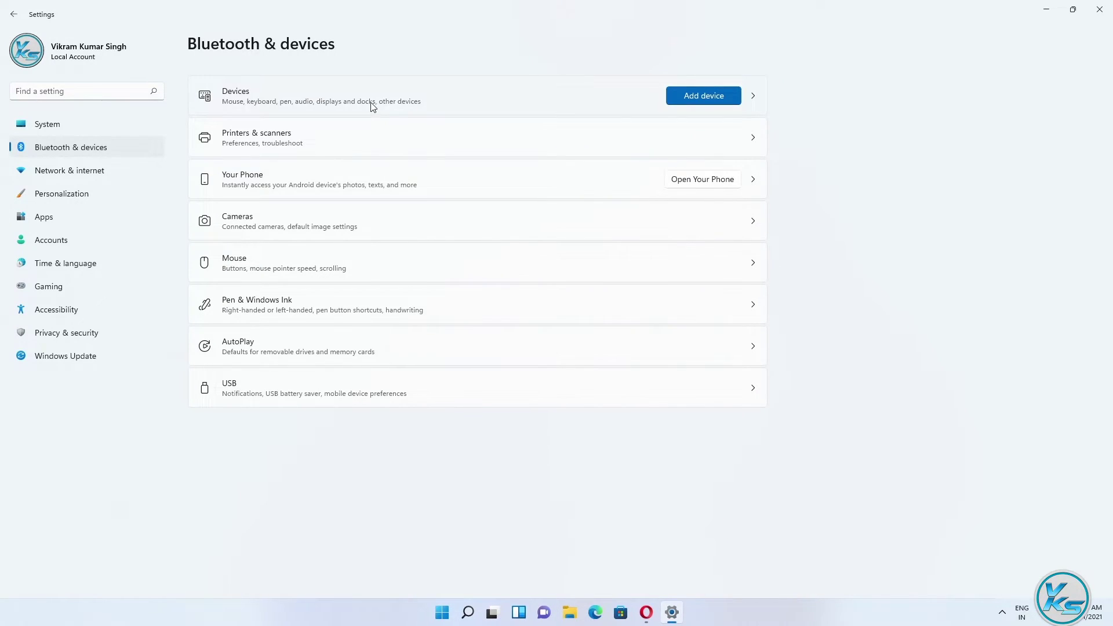
{"action": "left_click", "coordinate": [699, 98]}
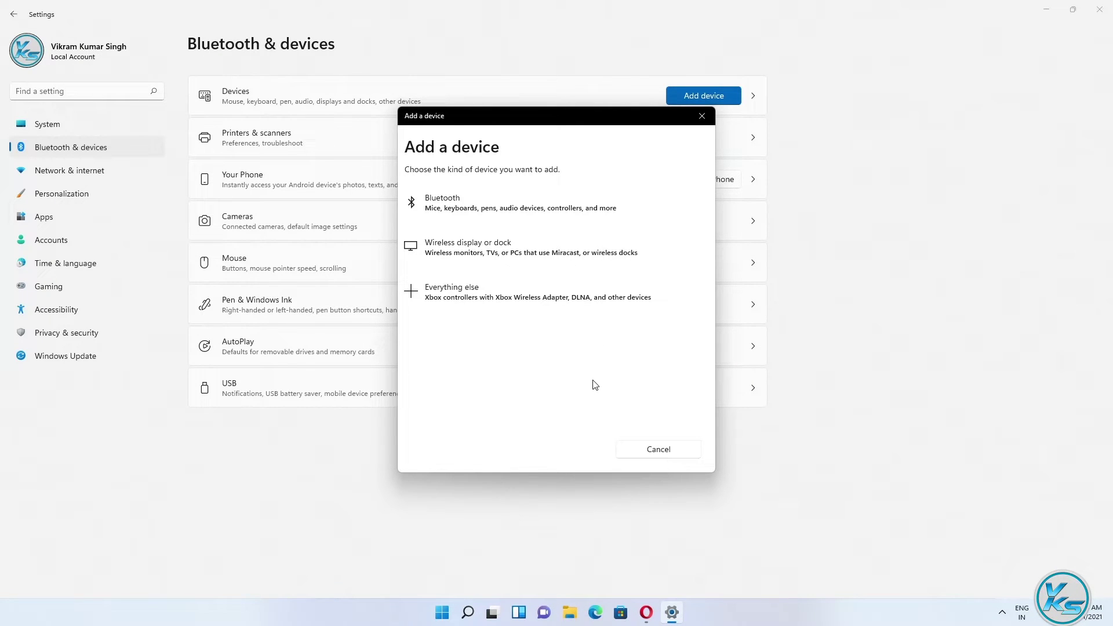
{"action": "left_click", "coordinate": [652, 454]}
{"action": "left_click", "coordinate": [1106, 8]}
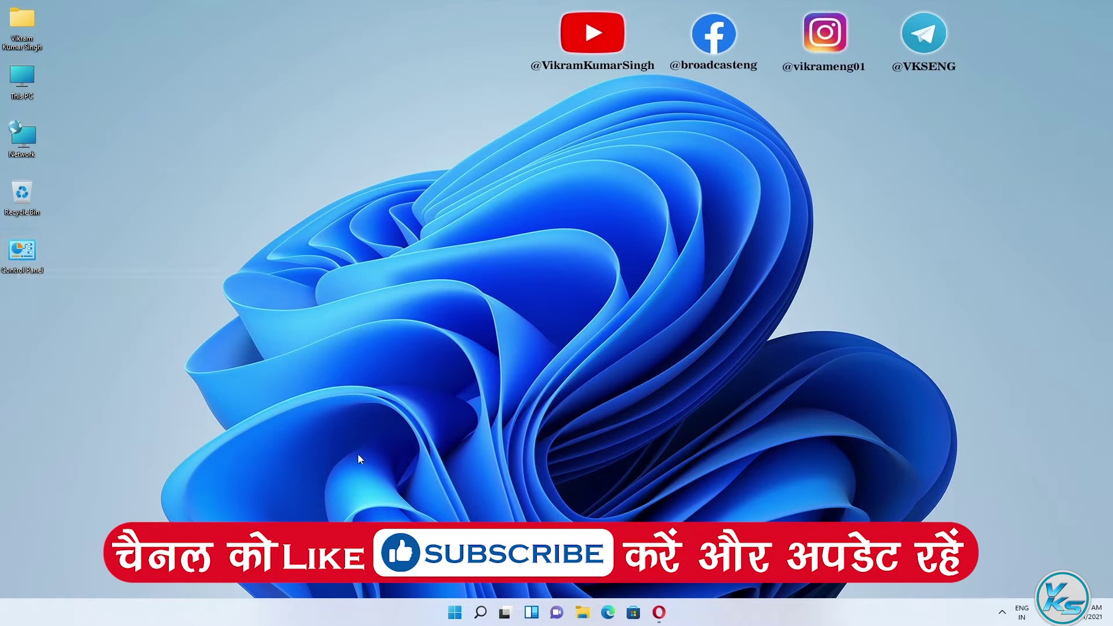
Step: Open Control Panel and view its items by Category
{"action": "left_click", "coordinate": [479, 612]}
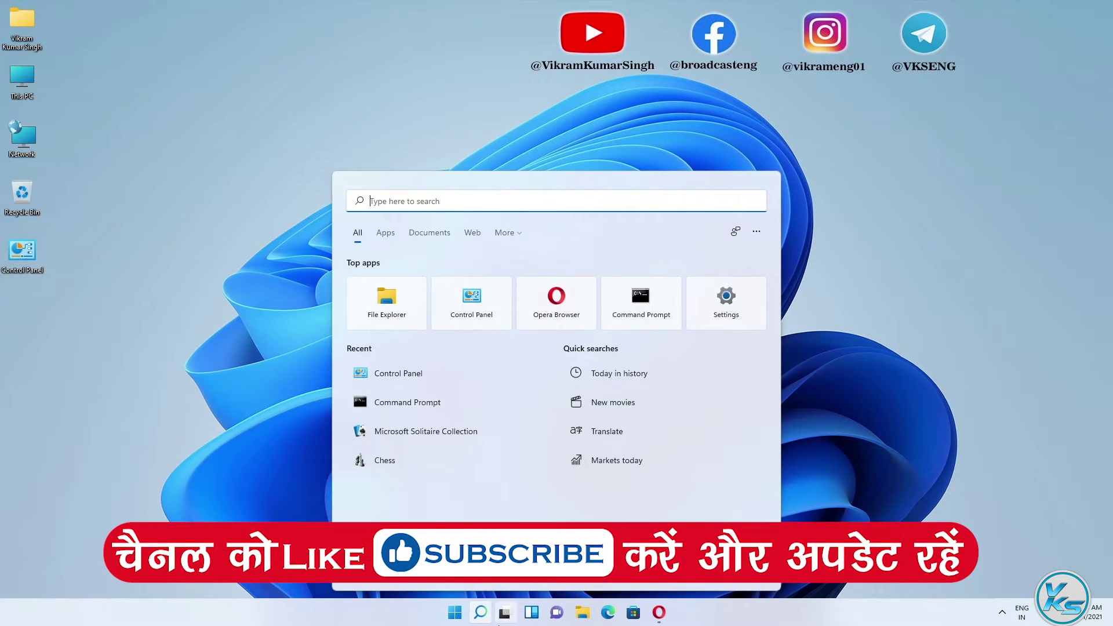
{"action": "type", "text": "co"}
{"action": "key", "text": "Return"}
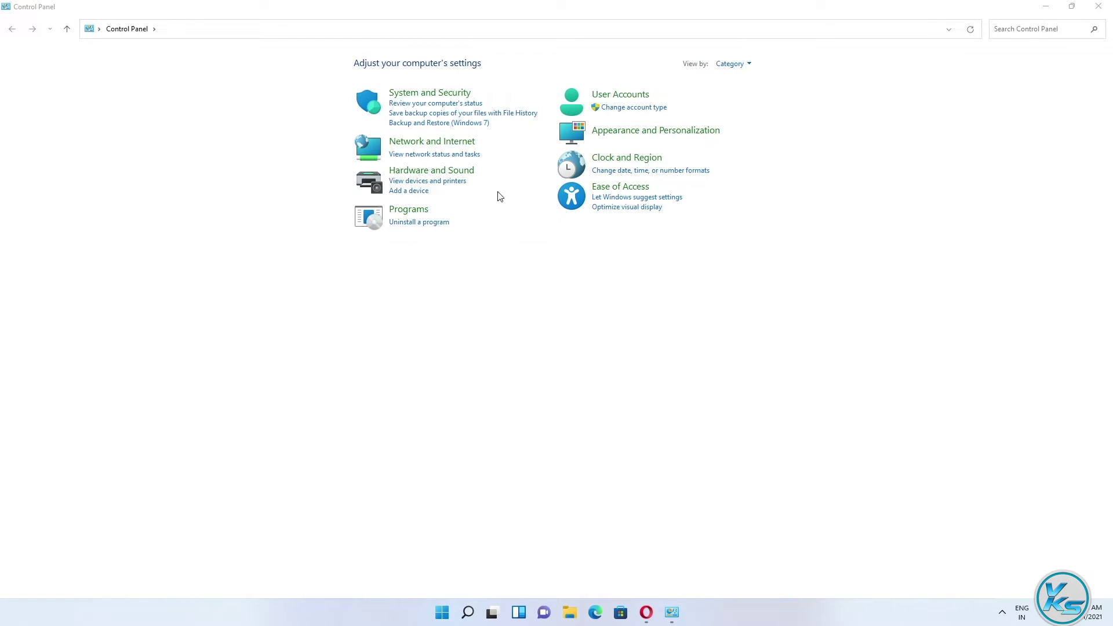
{"action": "left_click", "coordinate": [734, 69]}
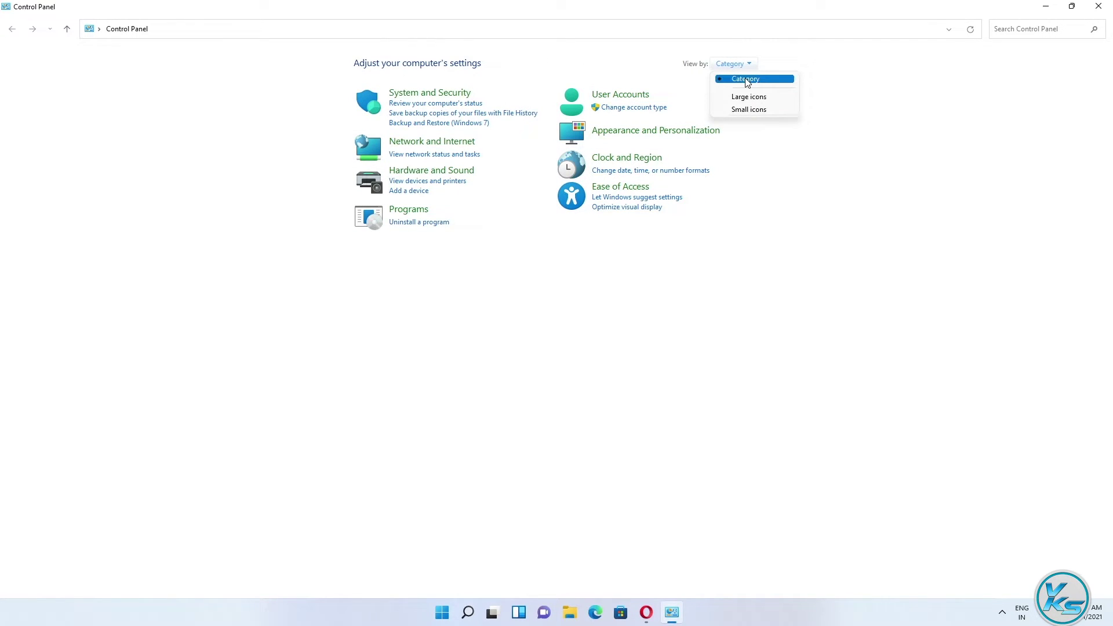
{"action": "left_click", "coordinate": [747, 79]}
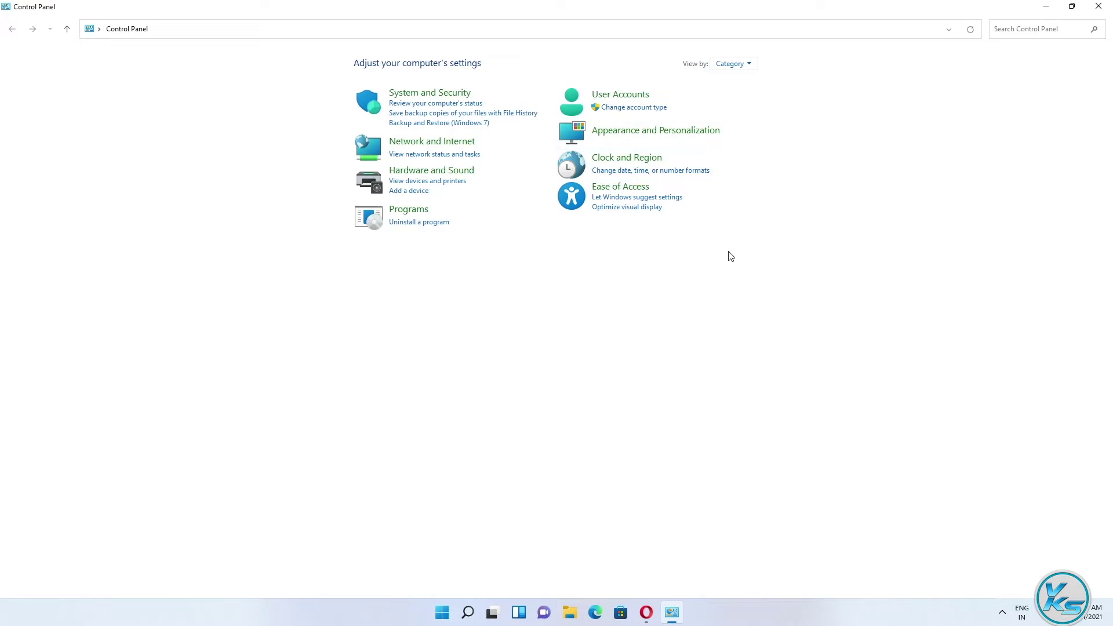
Step: Open the advanced sharing settings of the Network and Sharing Center and expand the Private network profile
{"action": "left_click", "coordinate": [406, 148]}
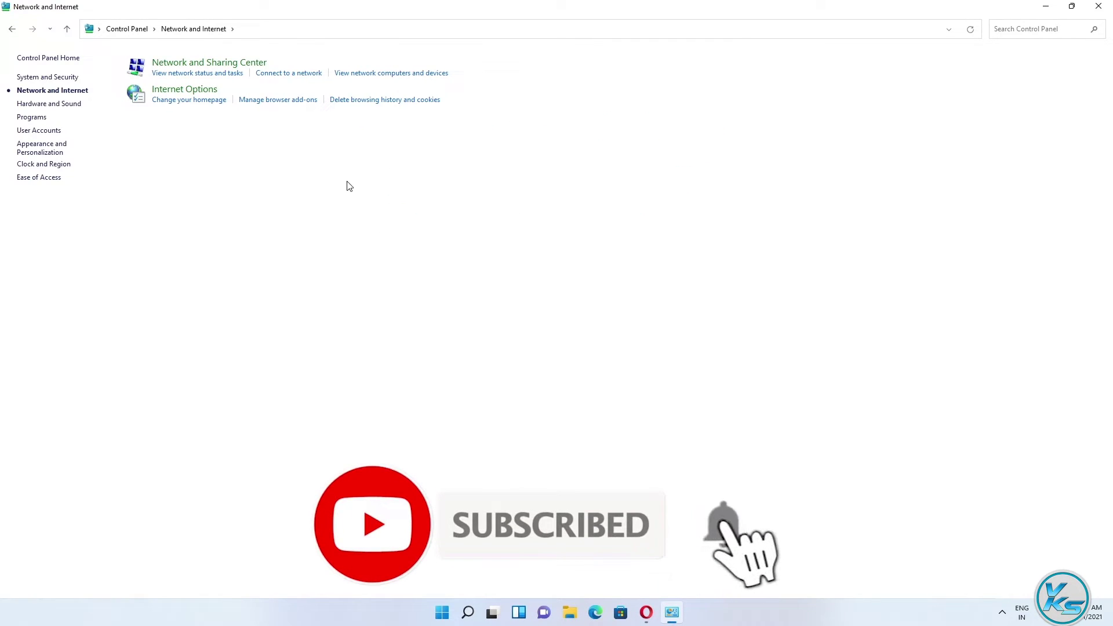
{"action": "left_click", "coordinate": [184, 65]}
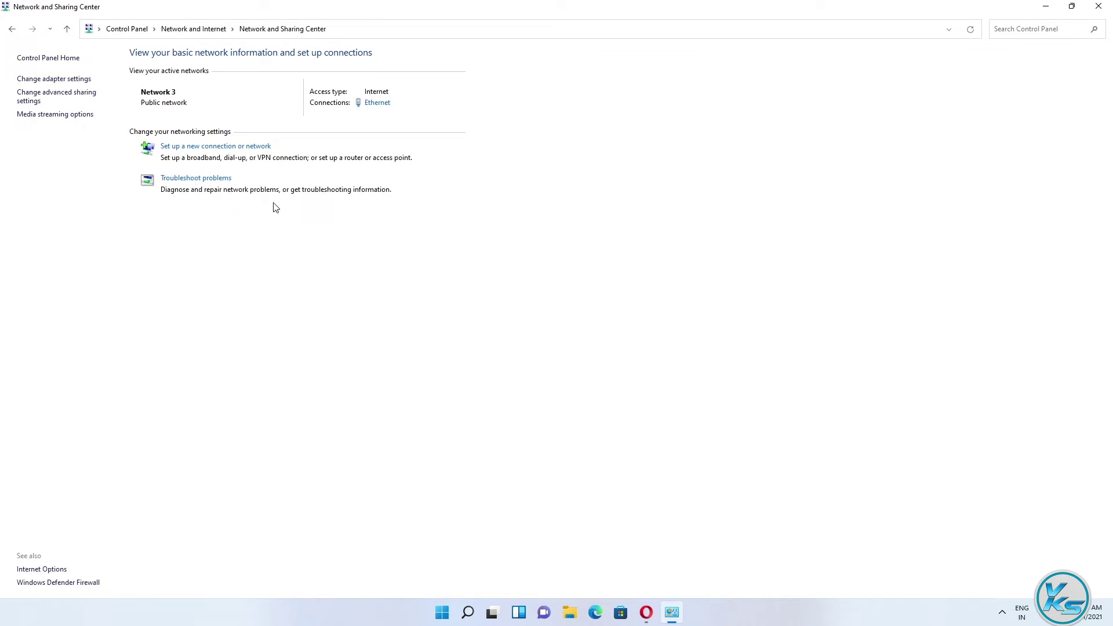
{"action": "left_click", "coordinate": [76, 98]}
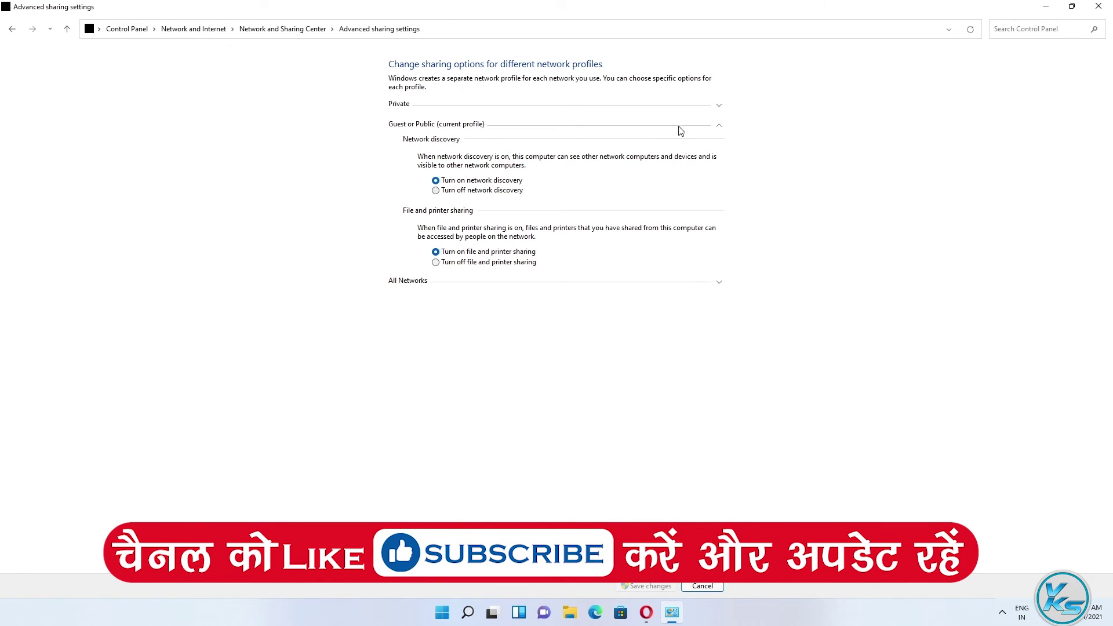
{"action": "left_click", "coordinate": [721, 108]}
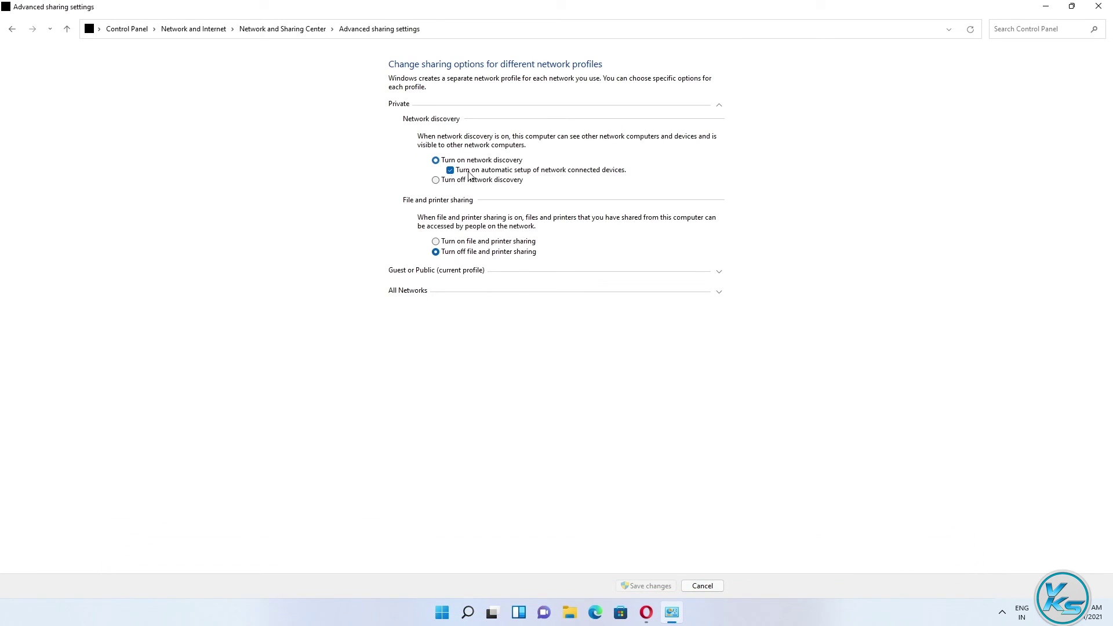
Step: Try turning on file and printer sharing for the Private profile, switch it back off and close without saving
{"action": "left_click", "coordinate": [445, 242]}
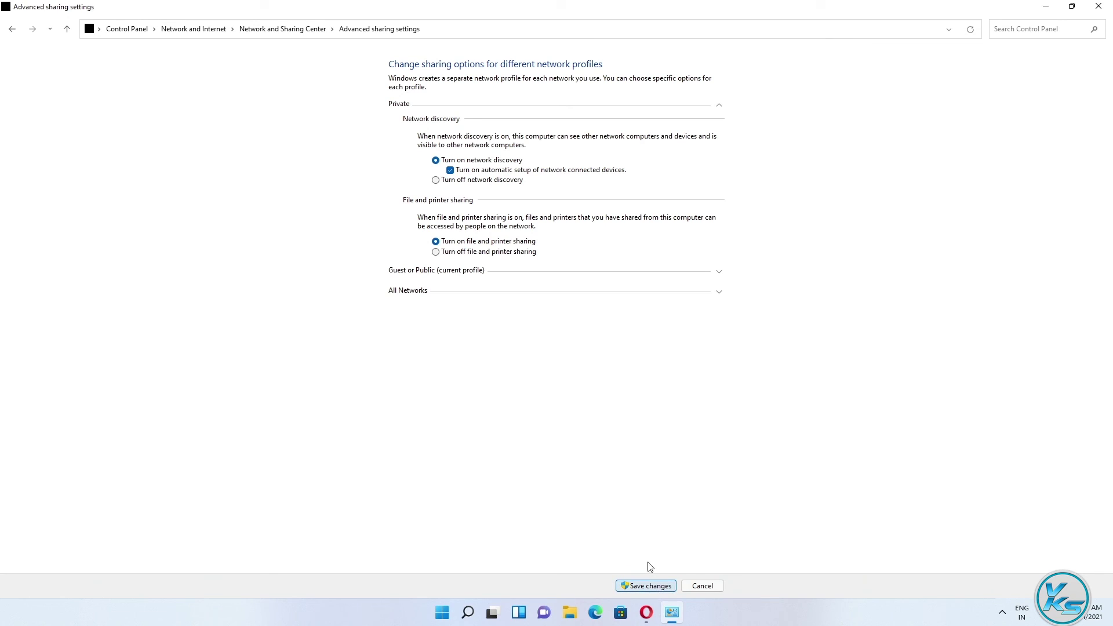
{"action": "left_click", "coordinate": [489, 253]}
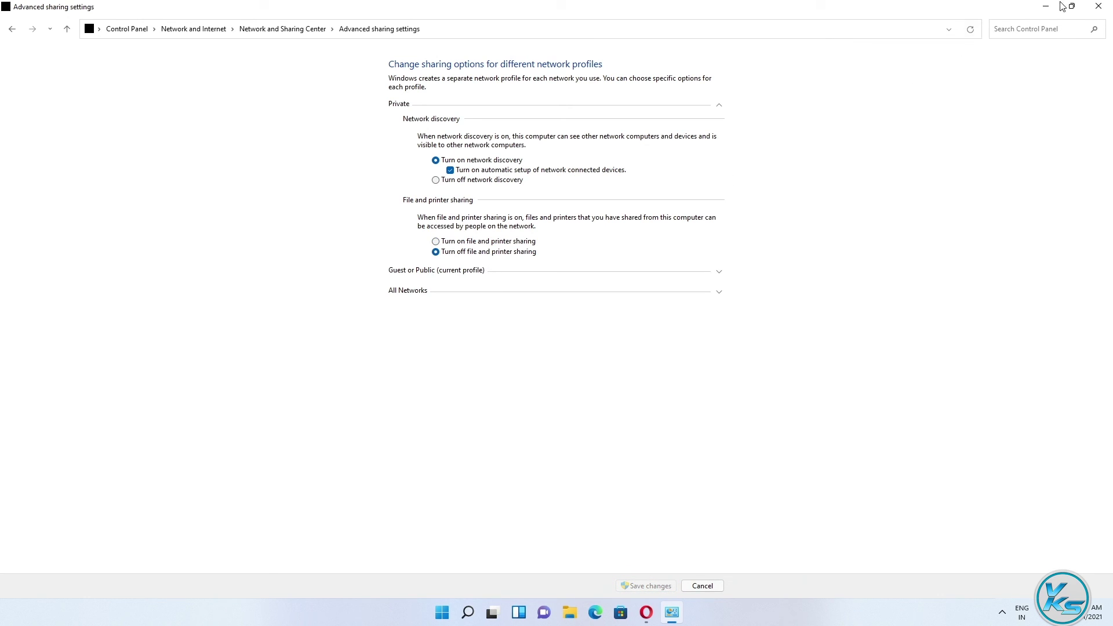
{"action": "left_click", "coordinate": [1099, 6]}
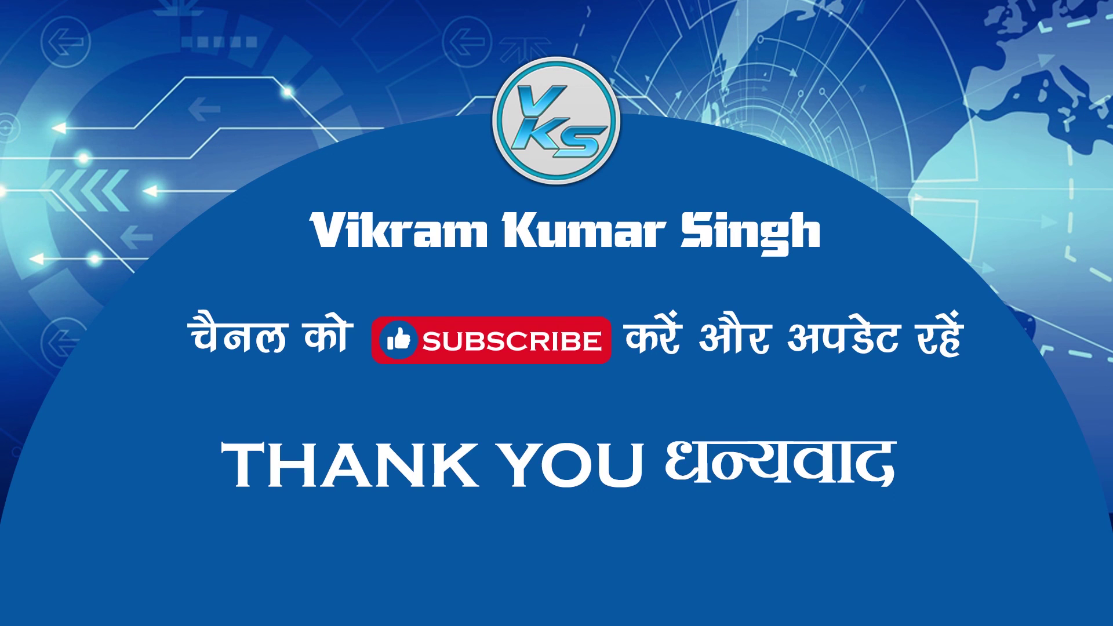